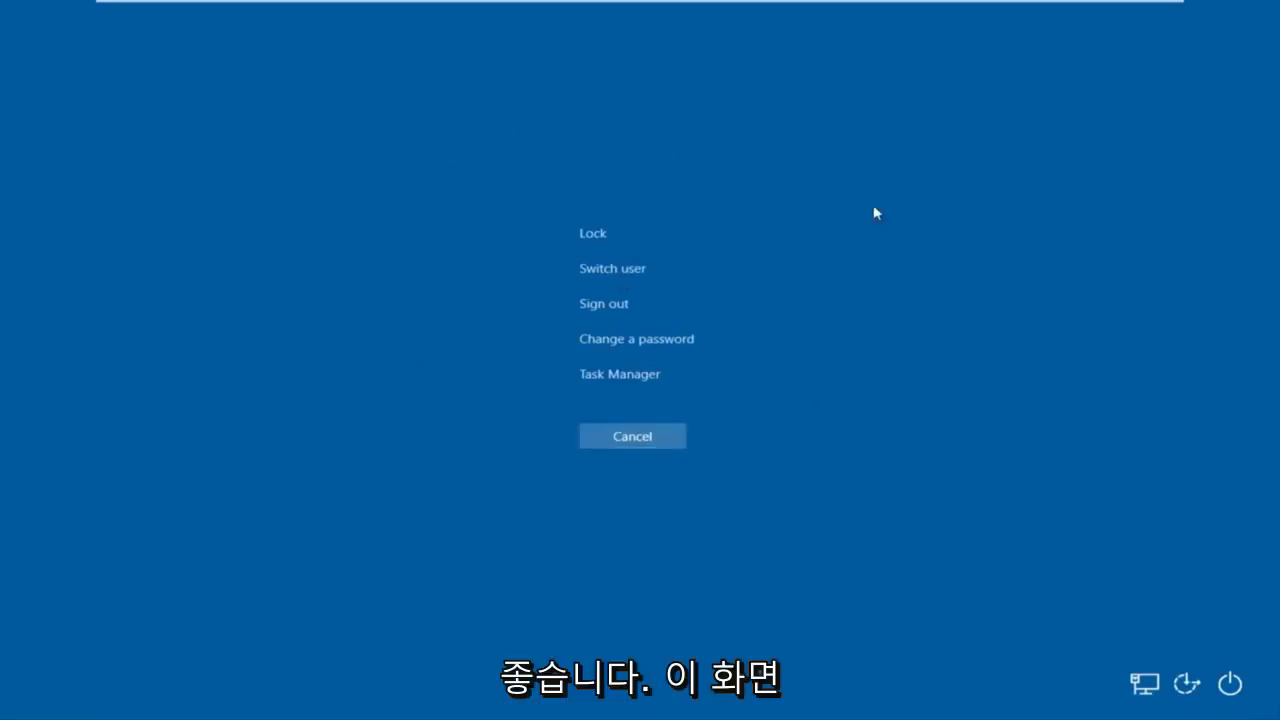
Step: Launch Task Manager from the Ctrl+Alt+Del screen and move it to the screen centre
click(617, 376)
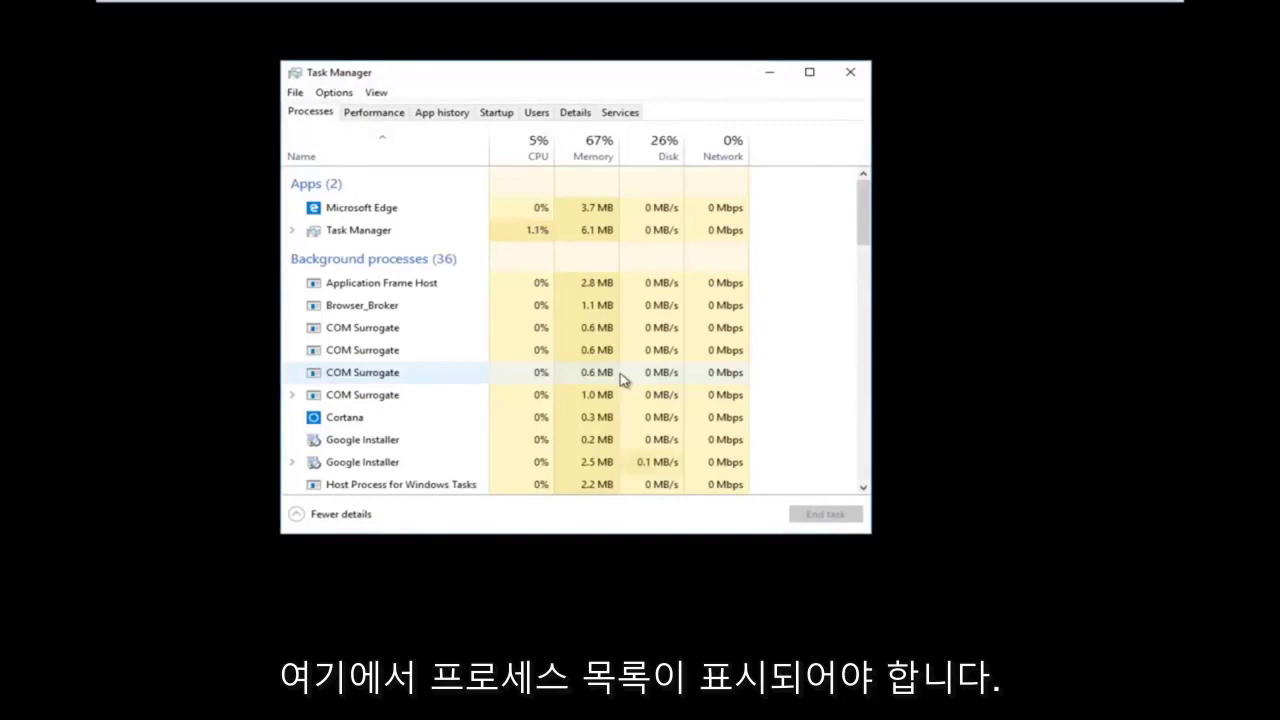
drag(647, 80, 753, 103)
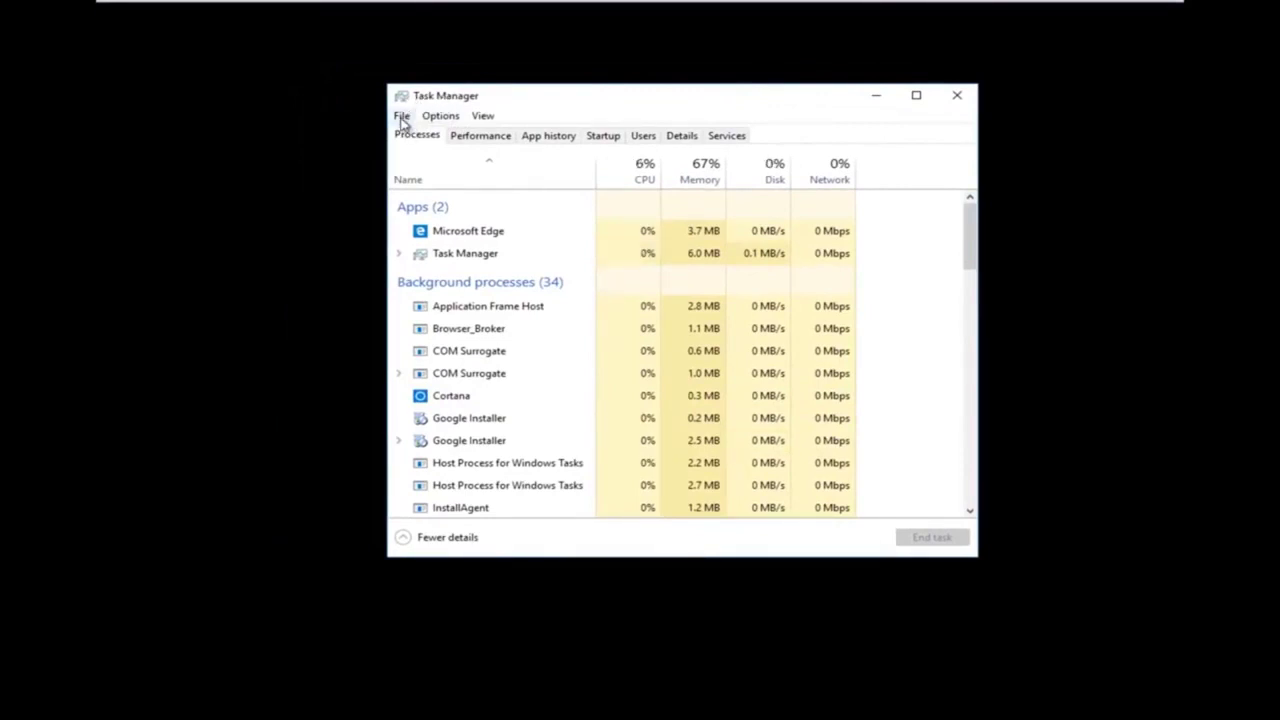
Step: Run regedit as a new task with administrative privileges from Task Manager
click(402, 117)
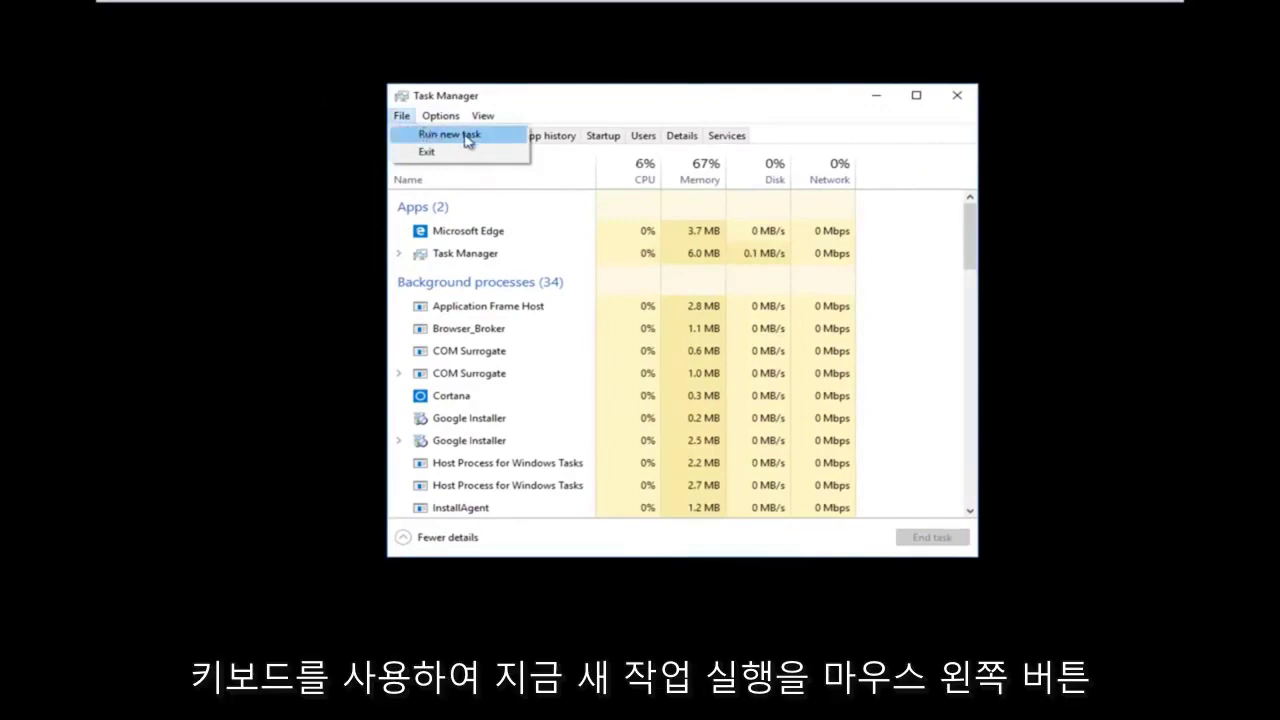
click(467, 140)
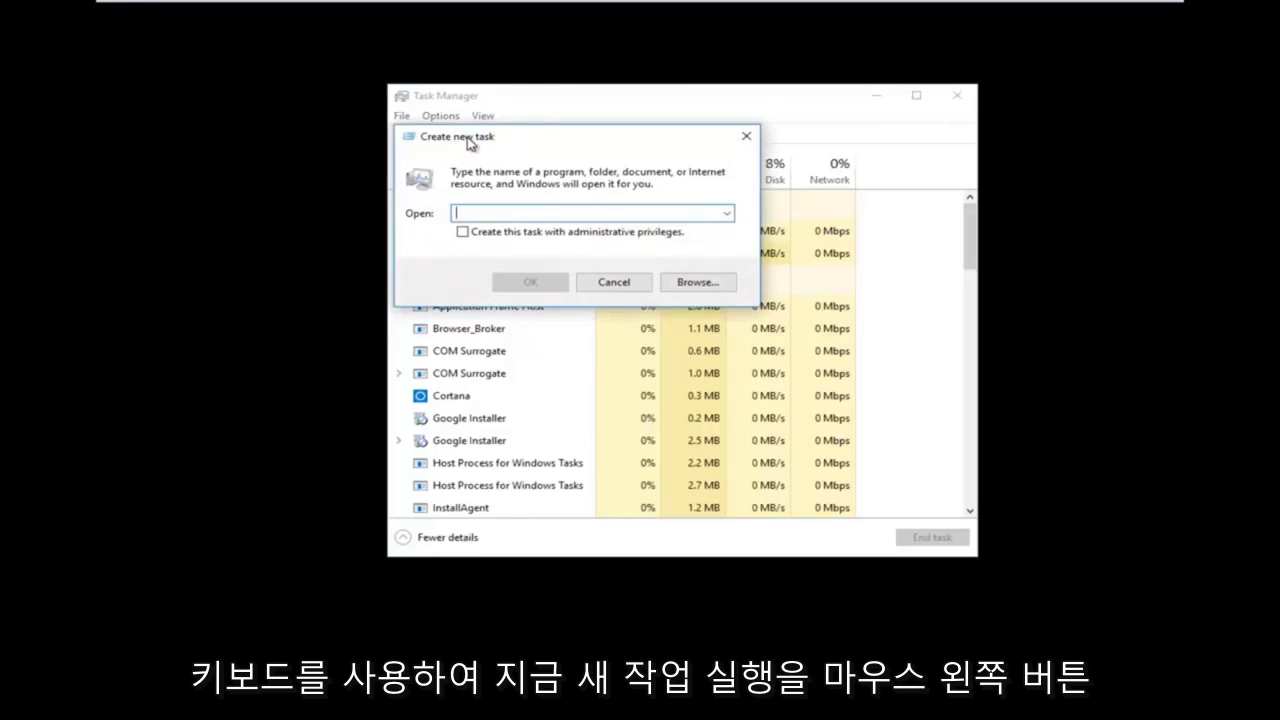
text(reg)
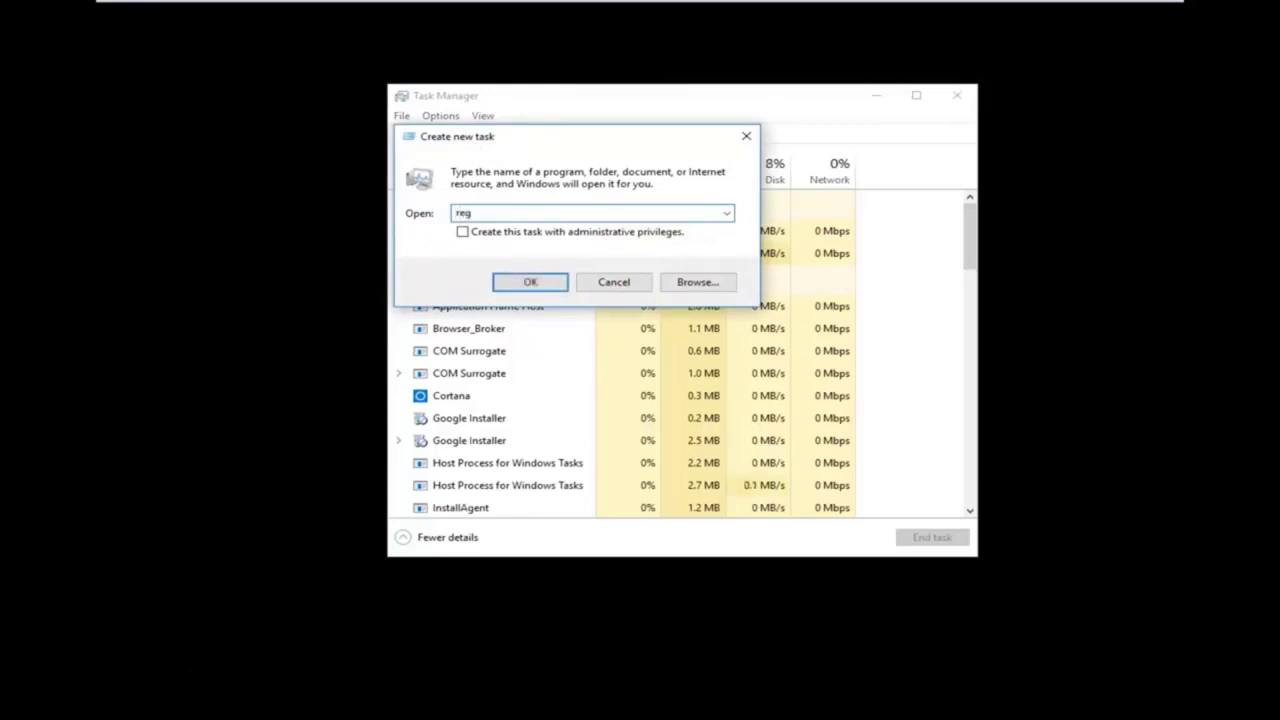
text(edit)
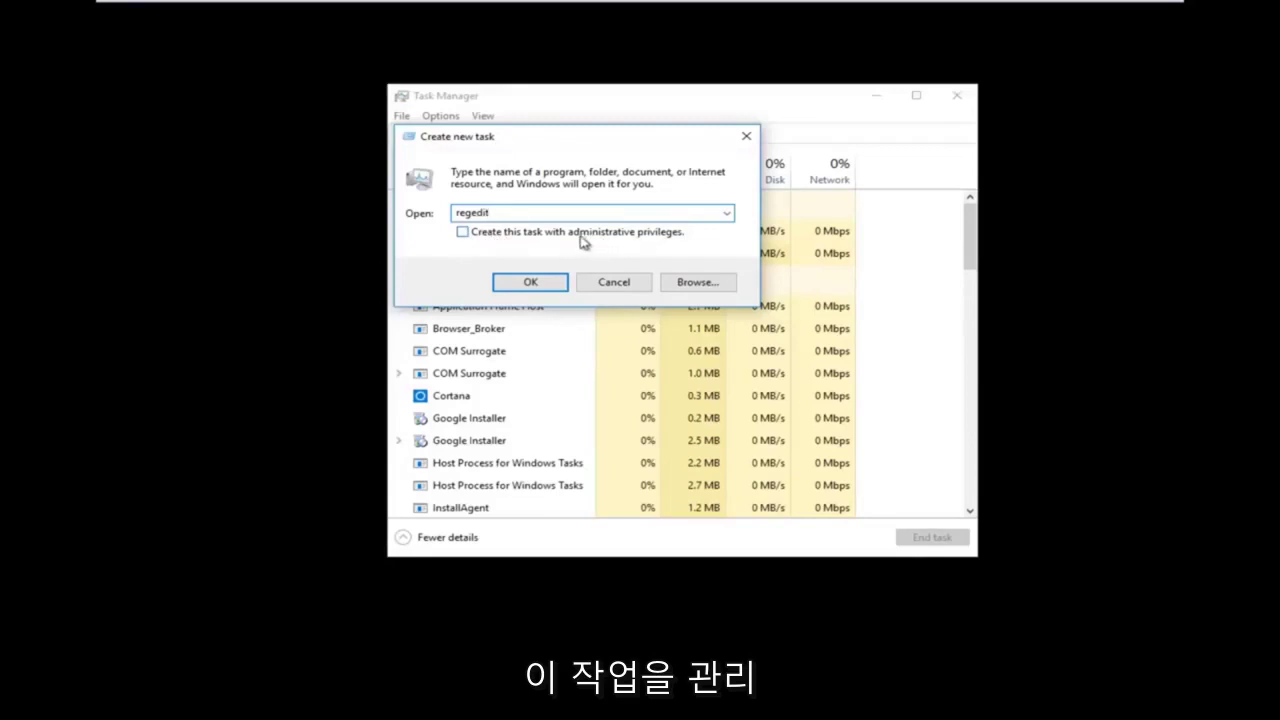
click(464, 233)
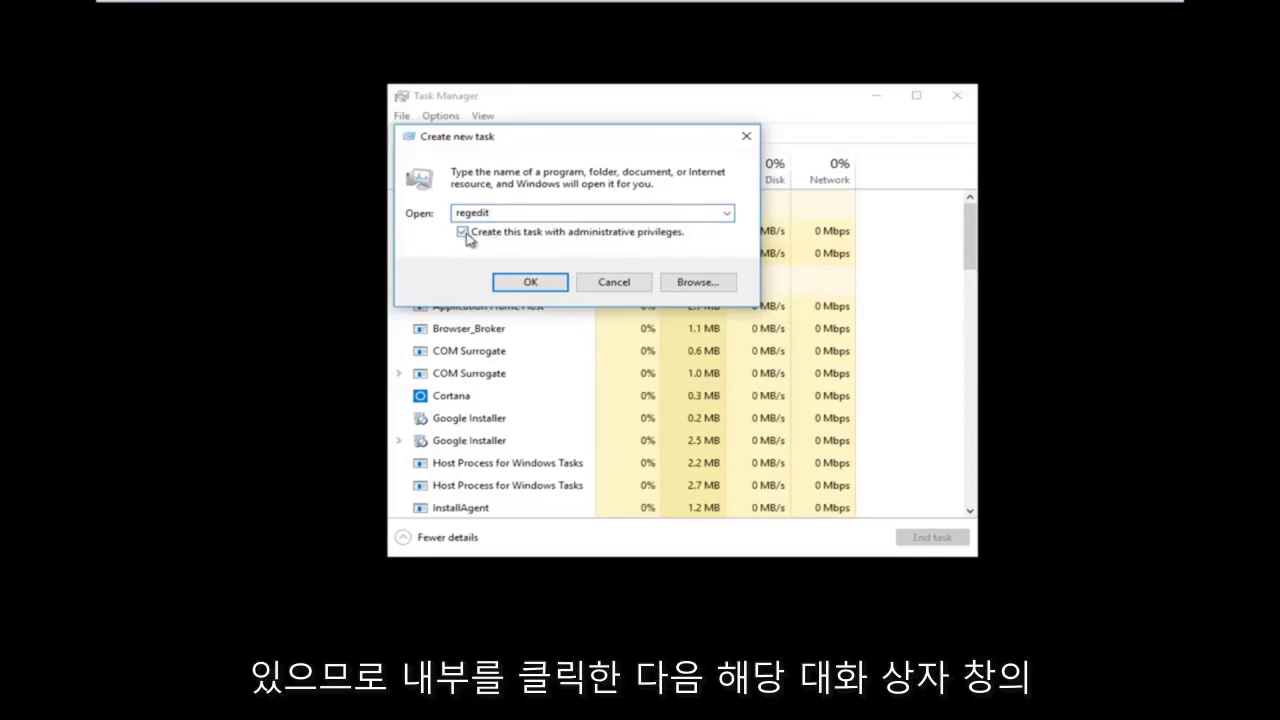
click(508, 285)
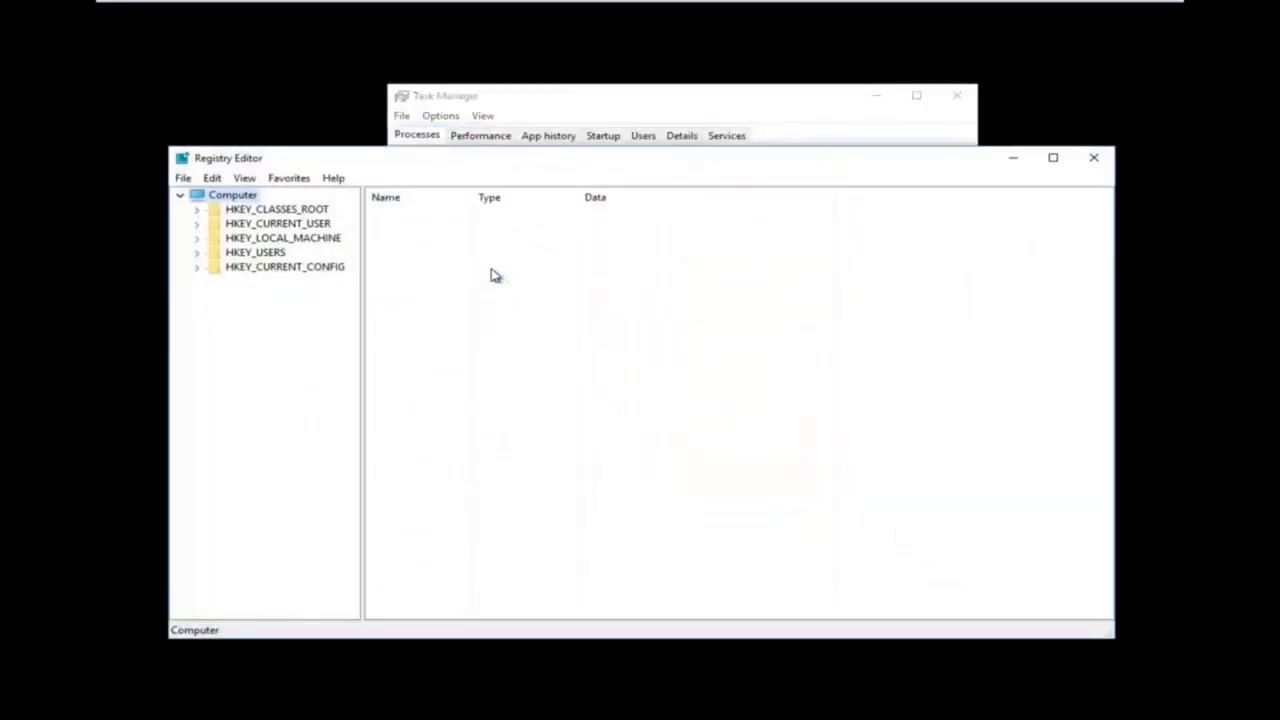
Step: Expand HKEY_LOCAL_MACHINE and SOFTWARE, and widen the key tree pane
drag(497, 168, 531, 121)
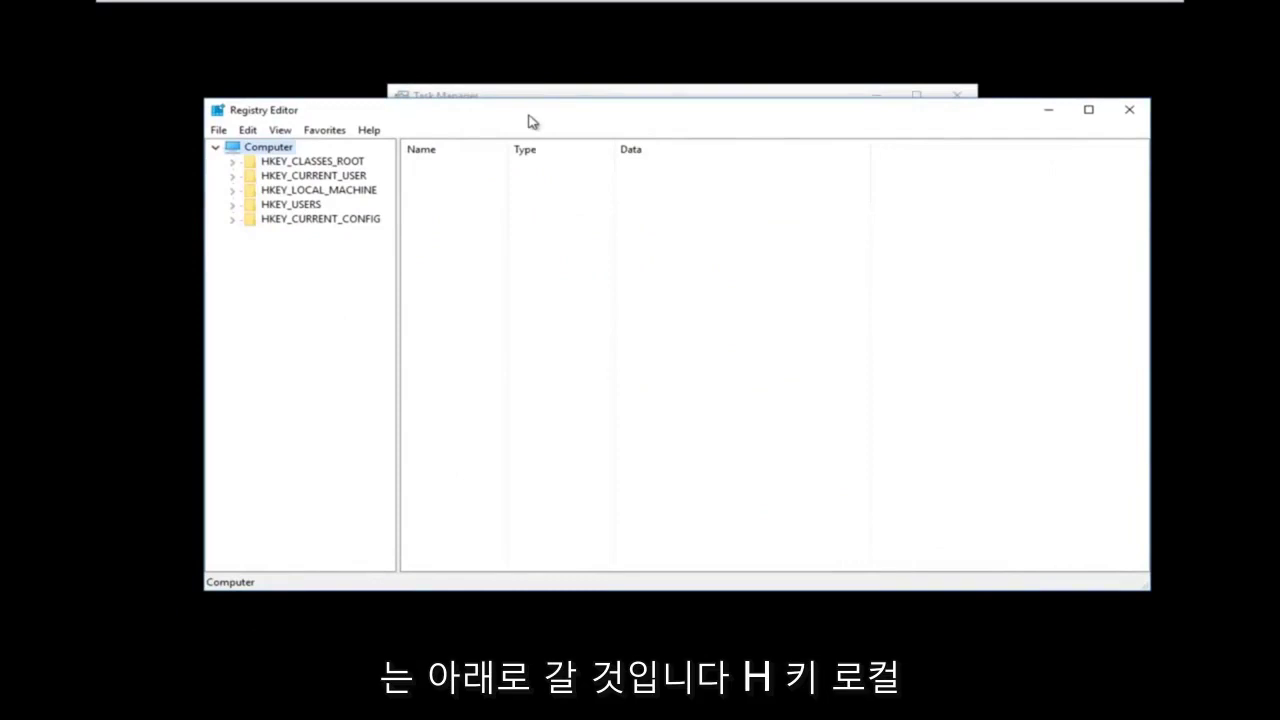
click(233, 192)
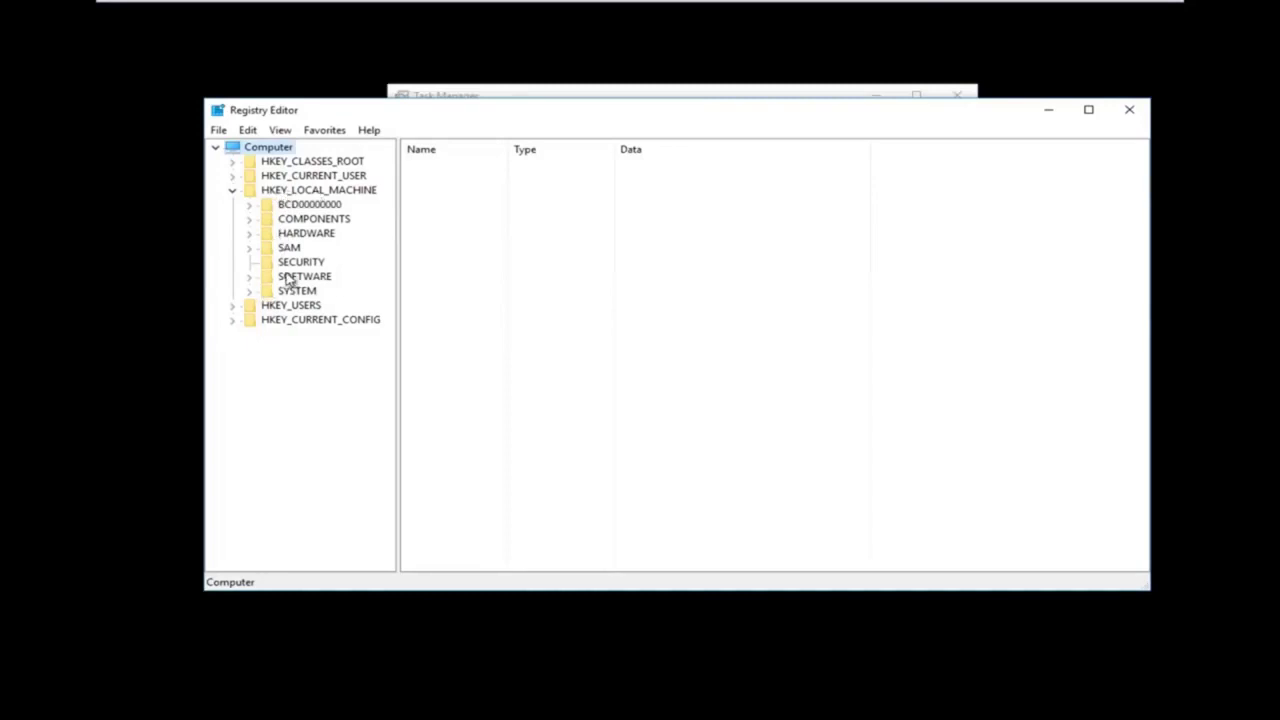
click(249, 279)
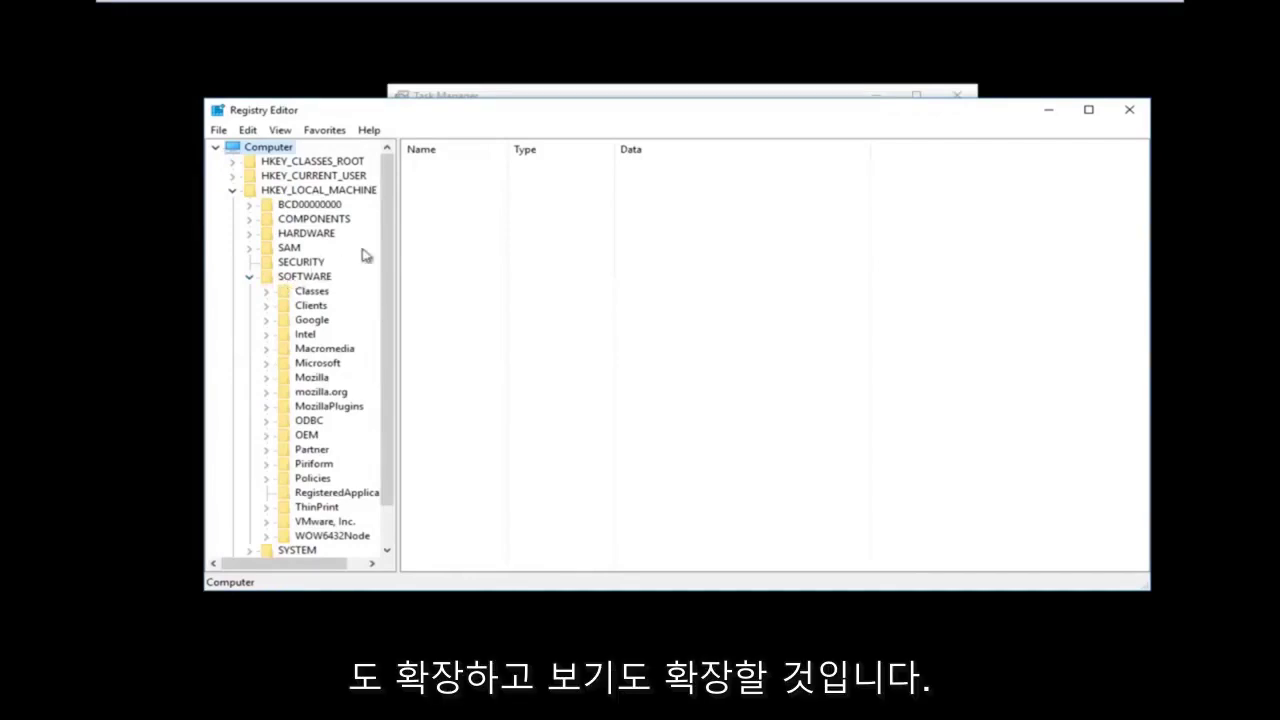
drag(394, 206, 476, 199)
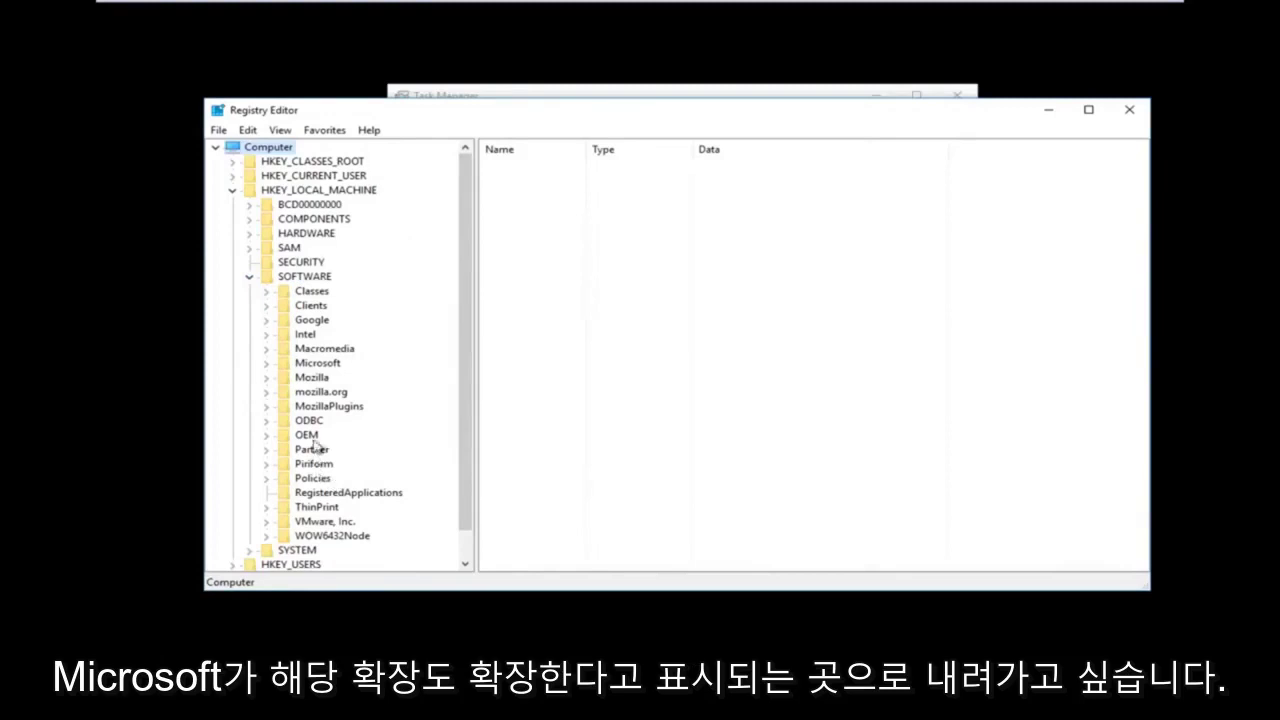
Step: Expand Microsoft and then Windows NT to reveal the CurrentVersion subkey
click(267, 365)
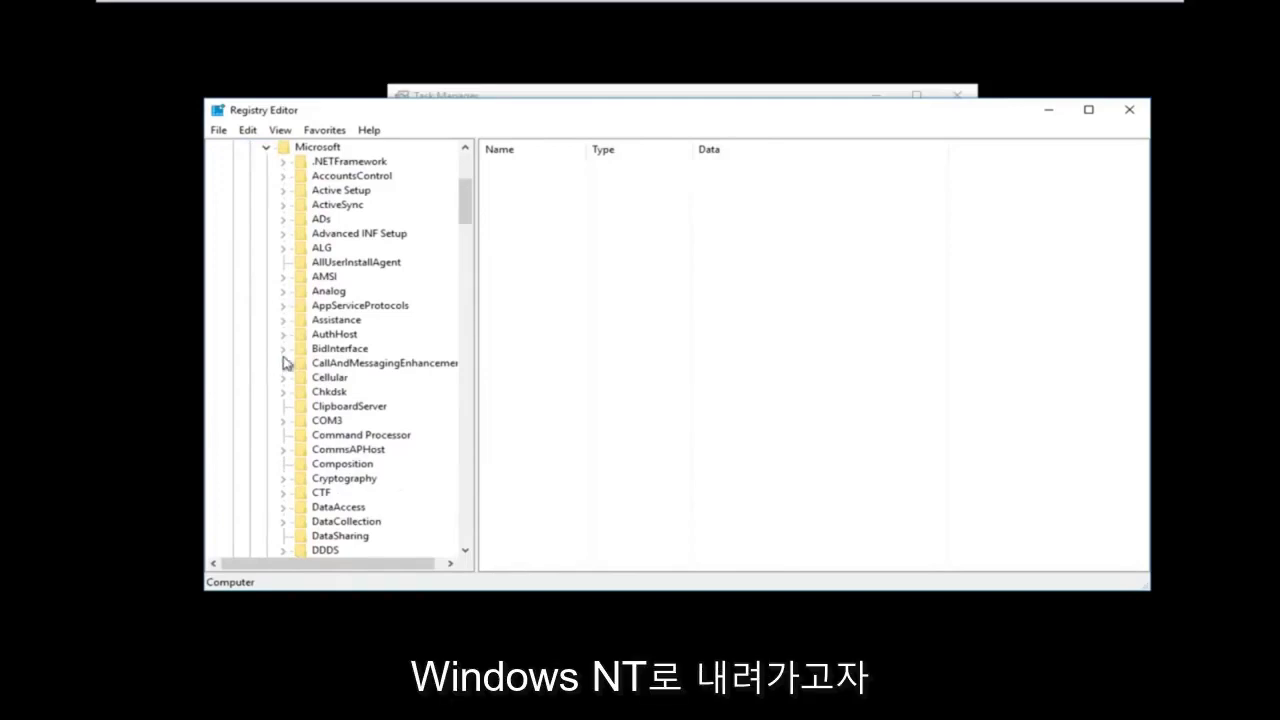
drag(465, 217, 433, 495)
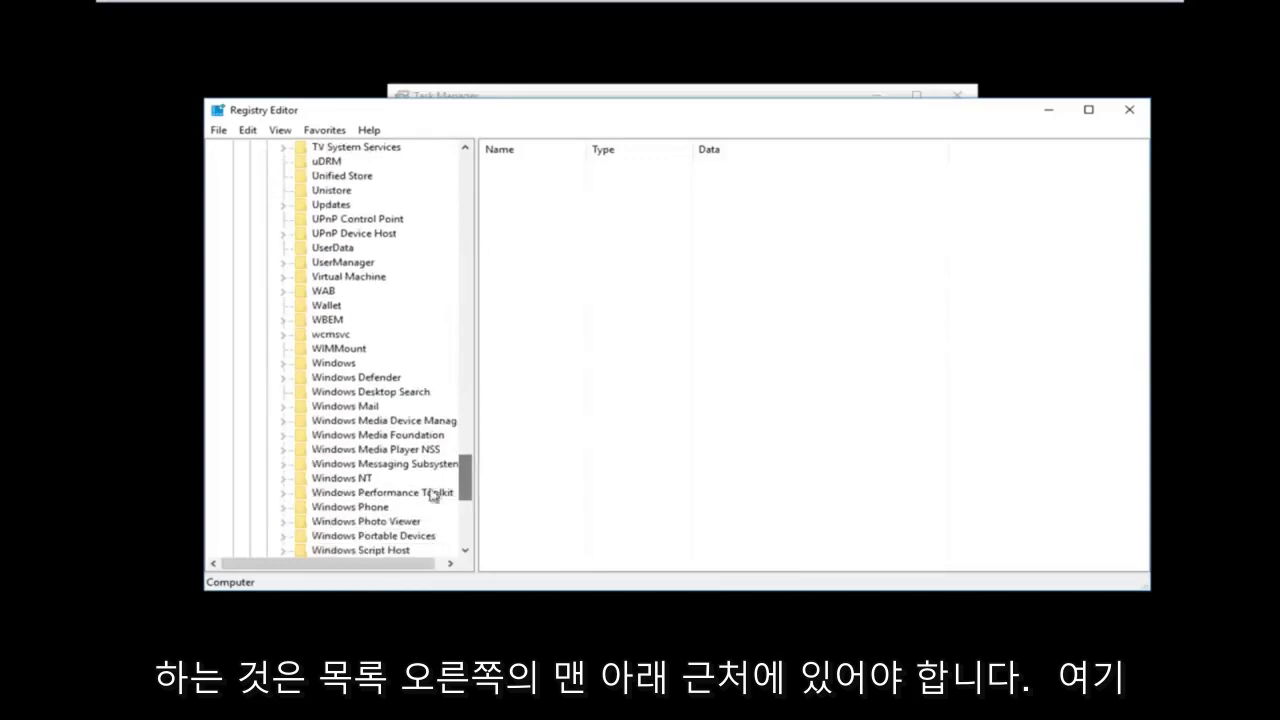
click(356, 478)
scroll(300, 430, down, 2)
click(284, 392)
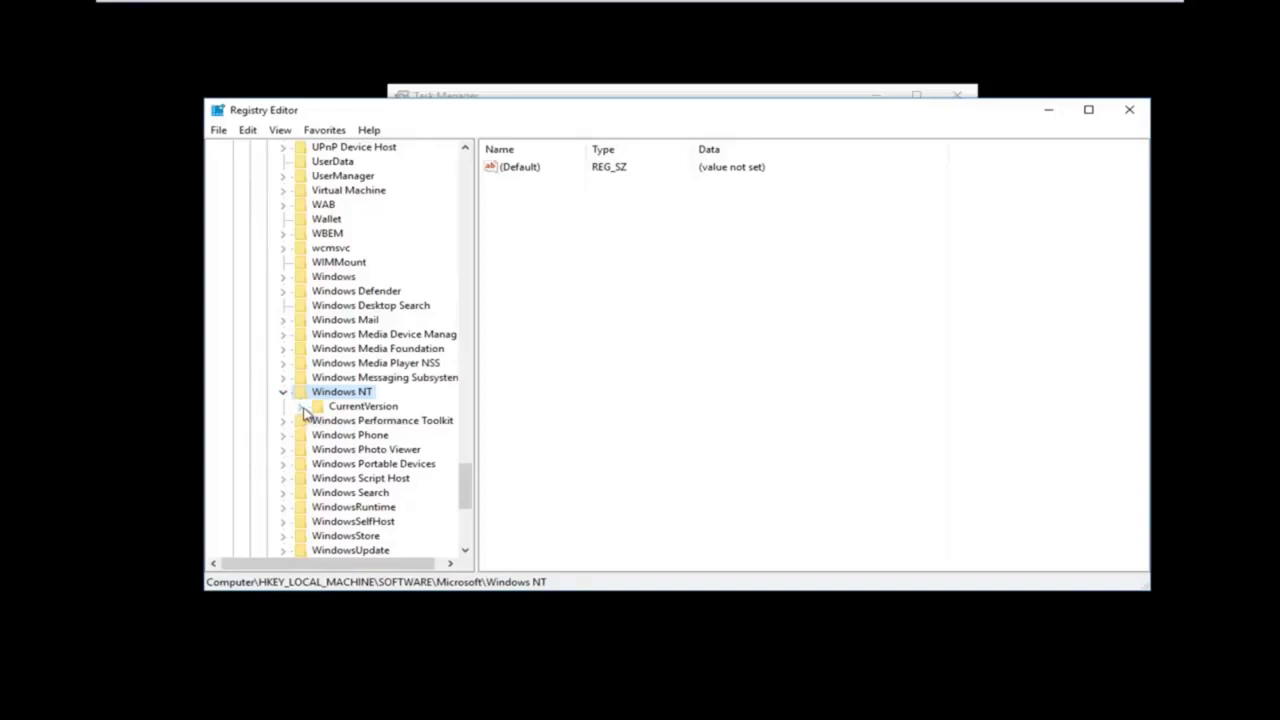
Step: Expand CurrentVersion, widen the tree, and scroll down to Winlogon
click(303, 408)
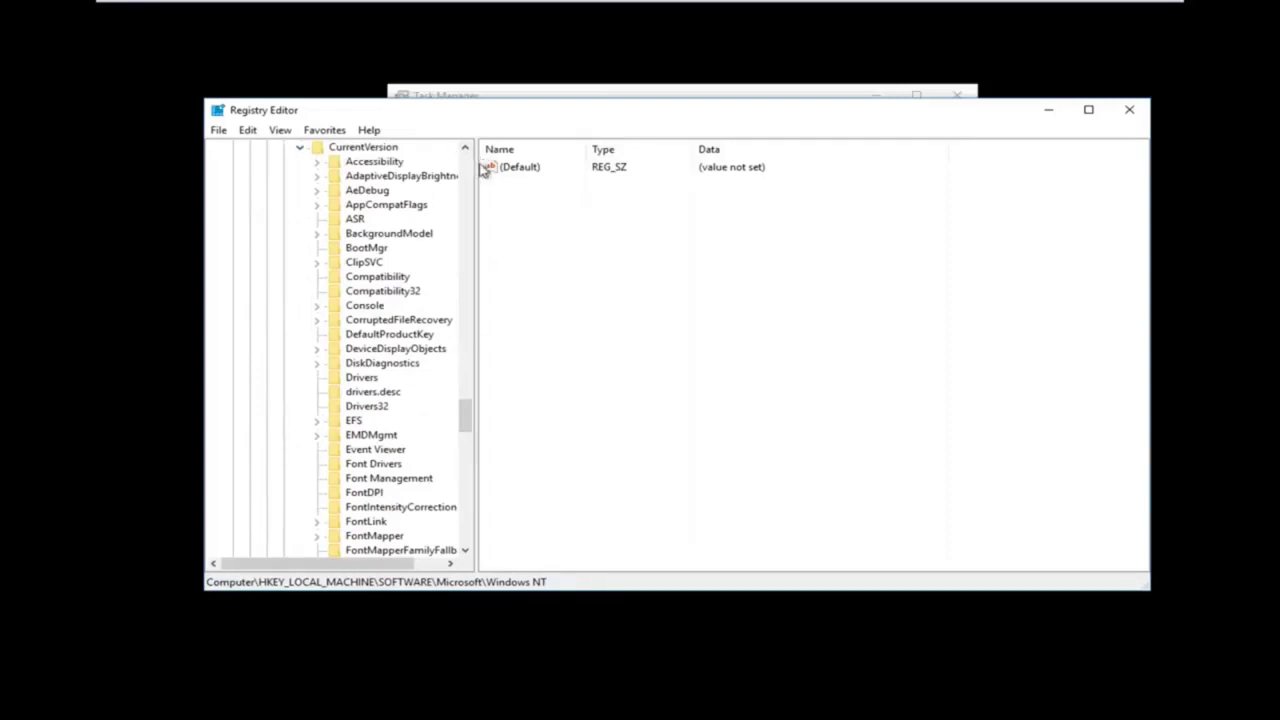
drag(477, 170, 558, 197)
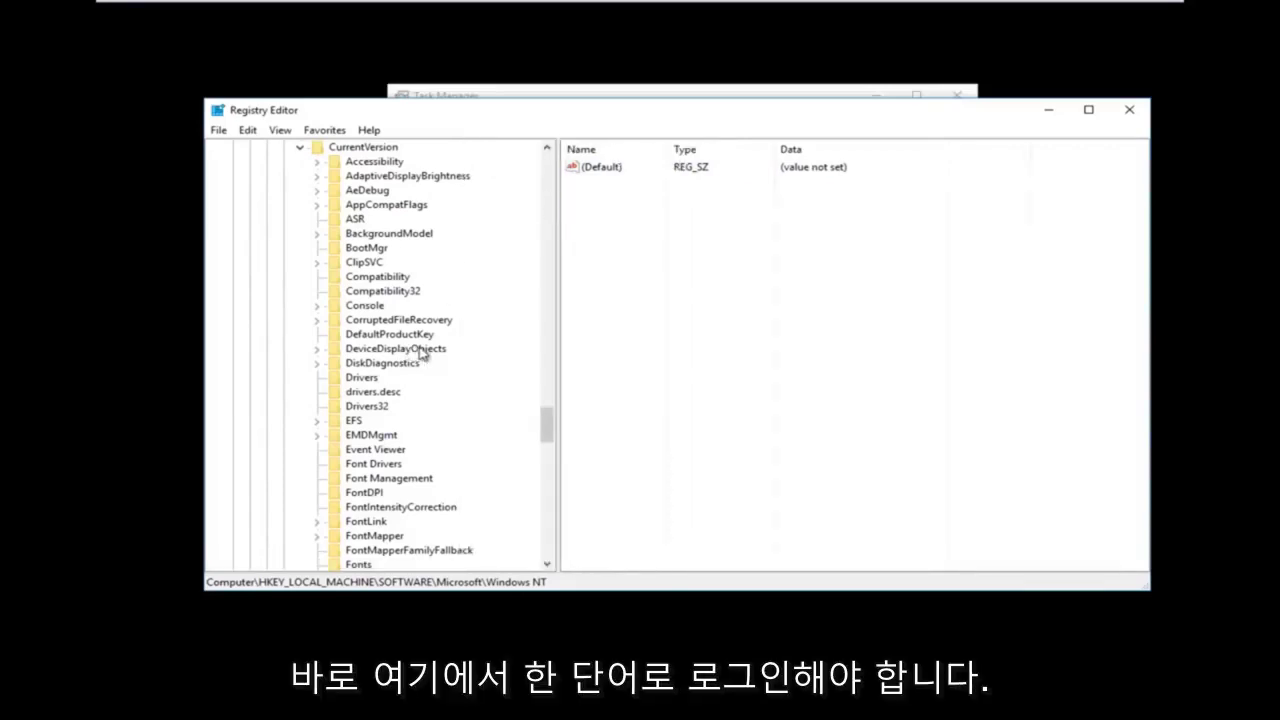
scroll(424, 356, down, 1)
scroll(424, 358, down, 19)
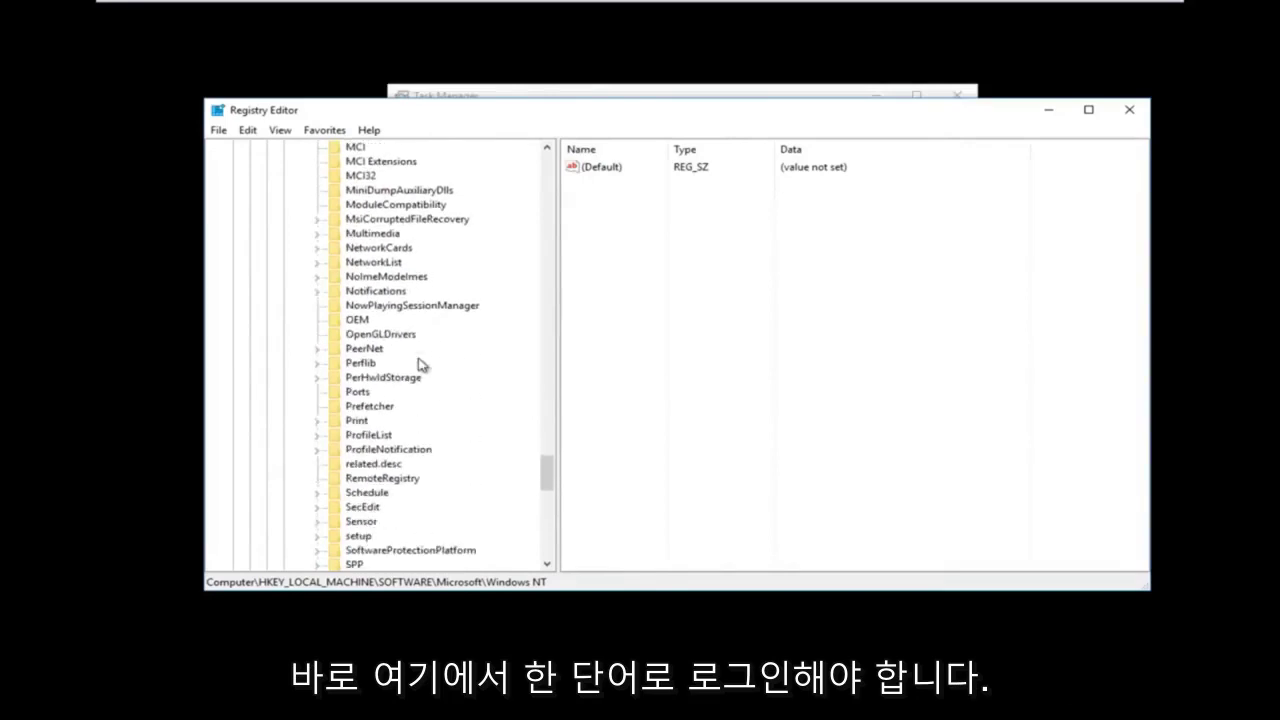
scroll(420, 364, down, 2)
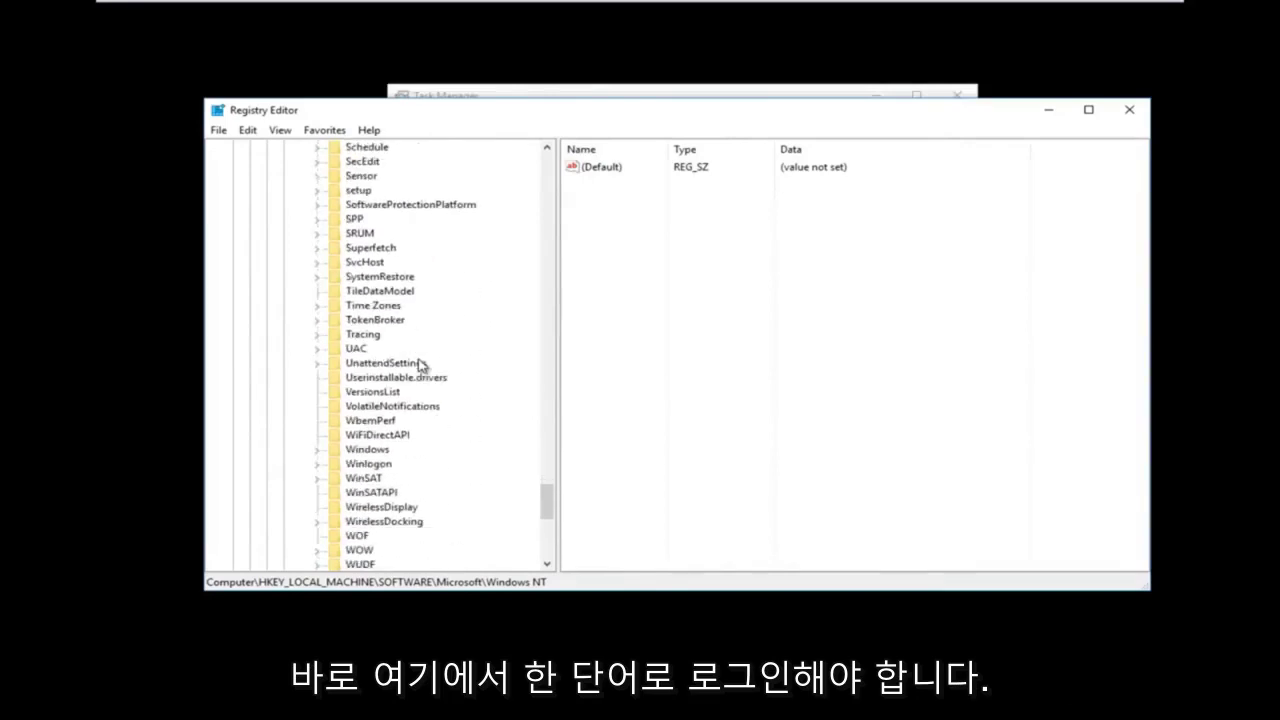
Step: Select Winlogon to list its values, including Shell (explorer.exe) and Userinit (userinit.exe)
click(366, 465)
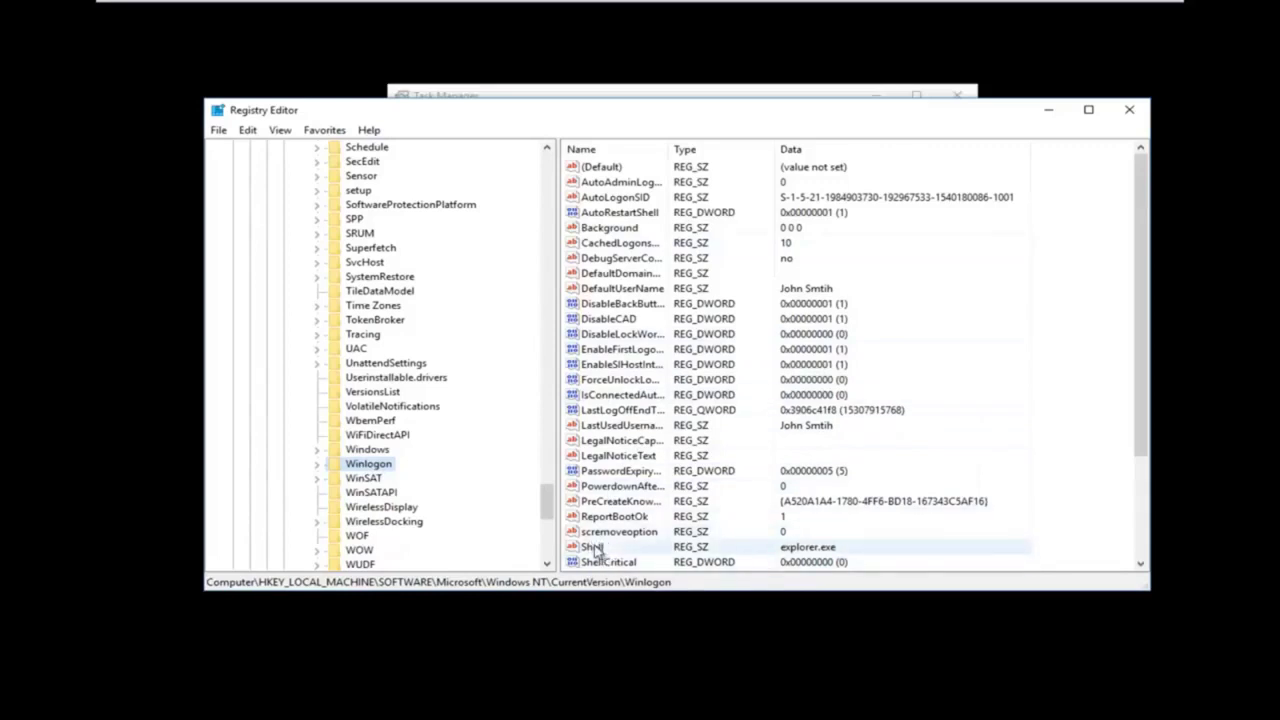
scroll(790, 393, down, 3)
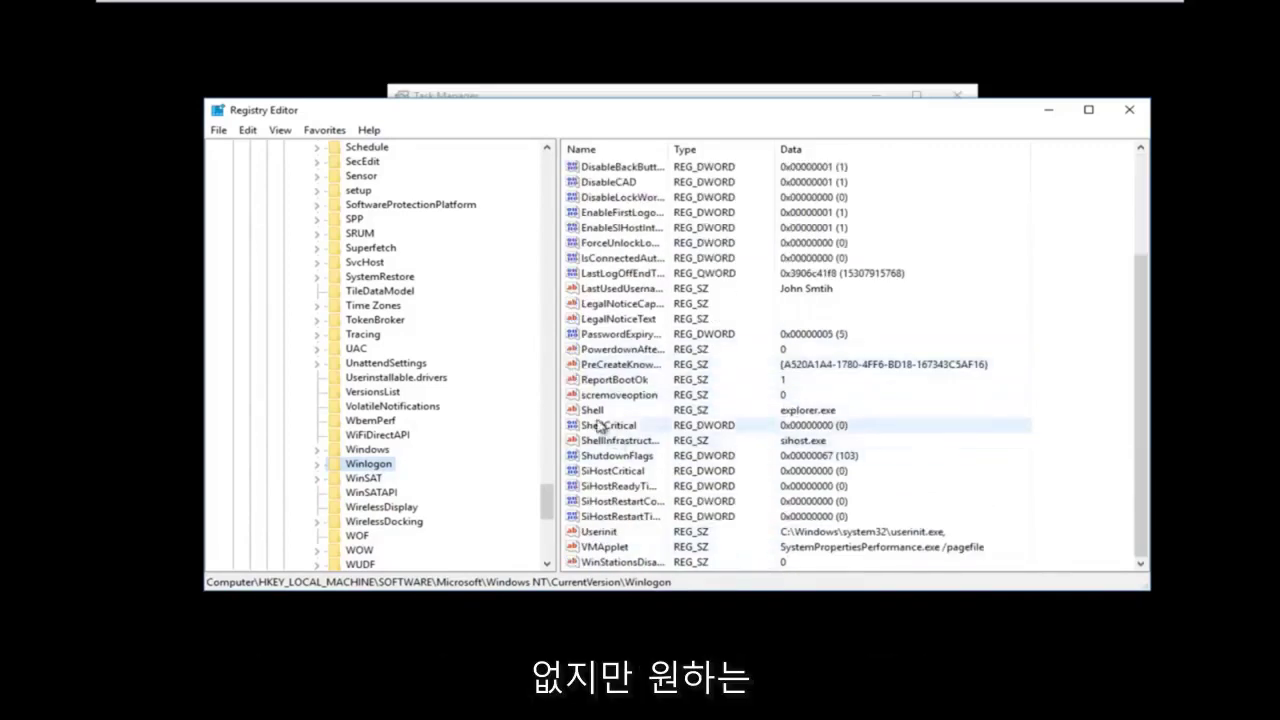
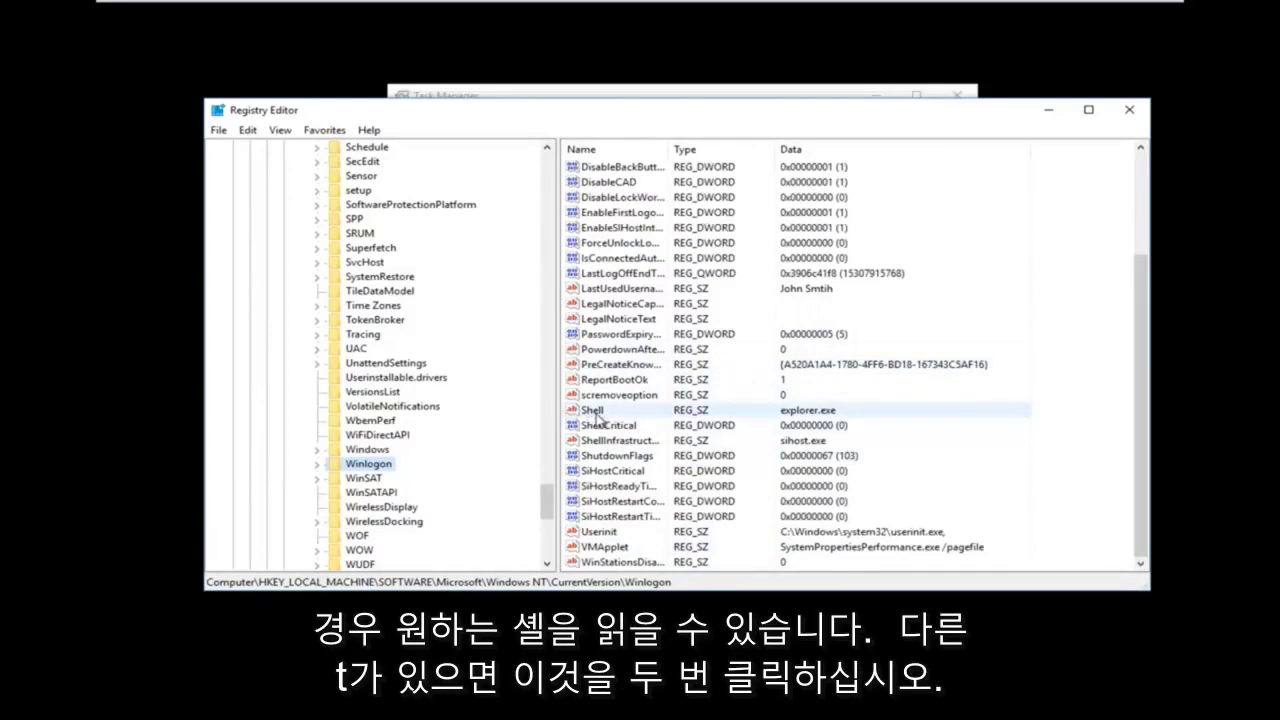
Step: Open the Winlogon Shell value in Edit String to check its data, explorer.exe
double_click(595, 413)
drag(374, 177, 686, 257)
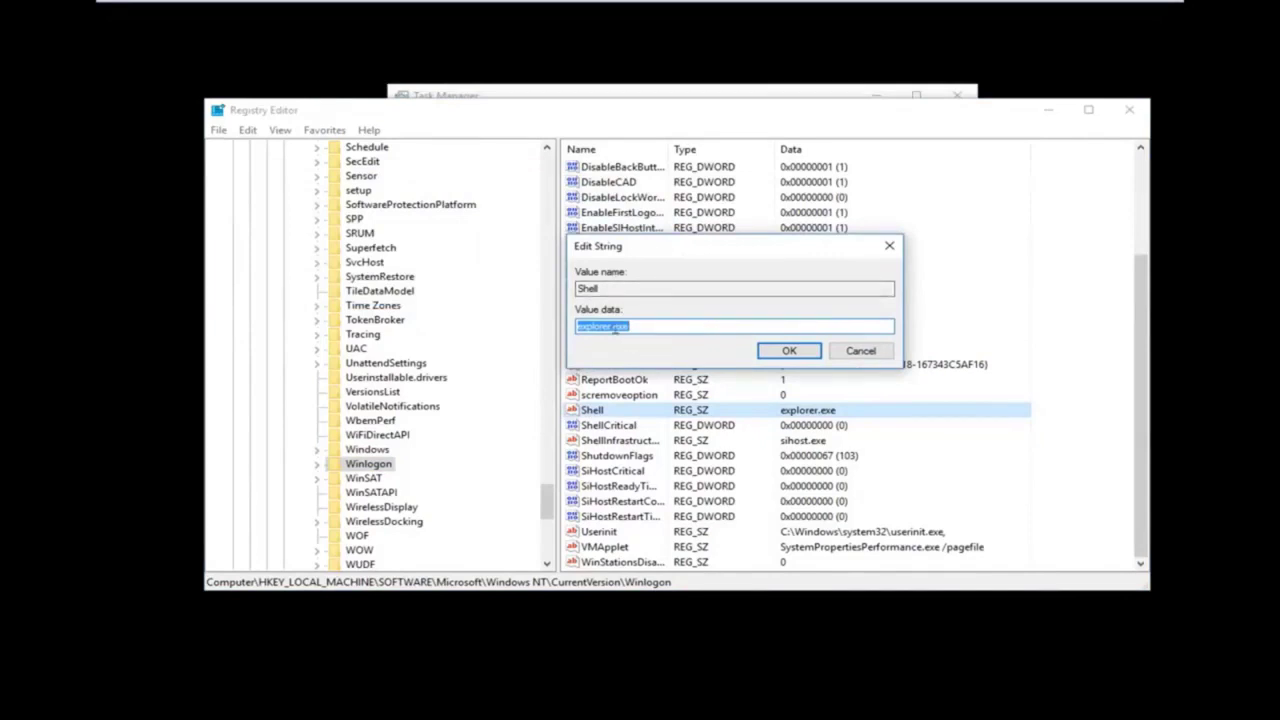
click(615, 330)
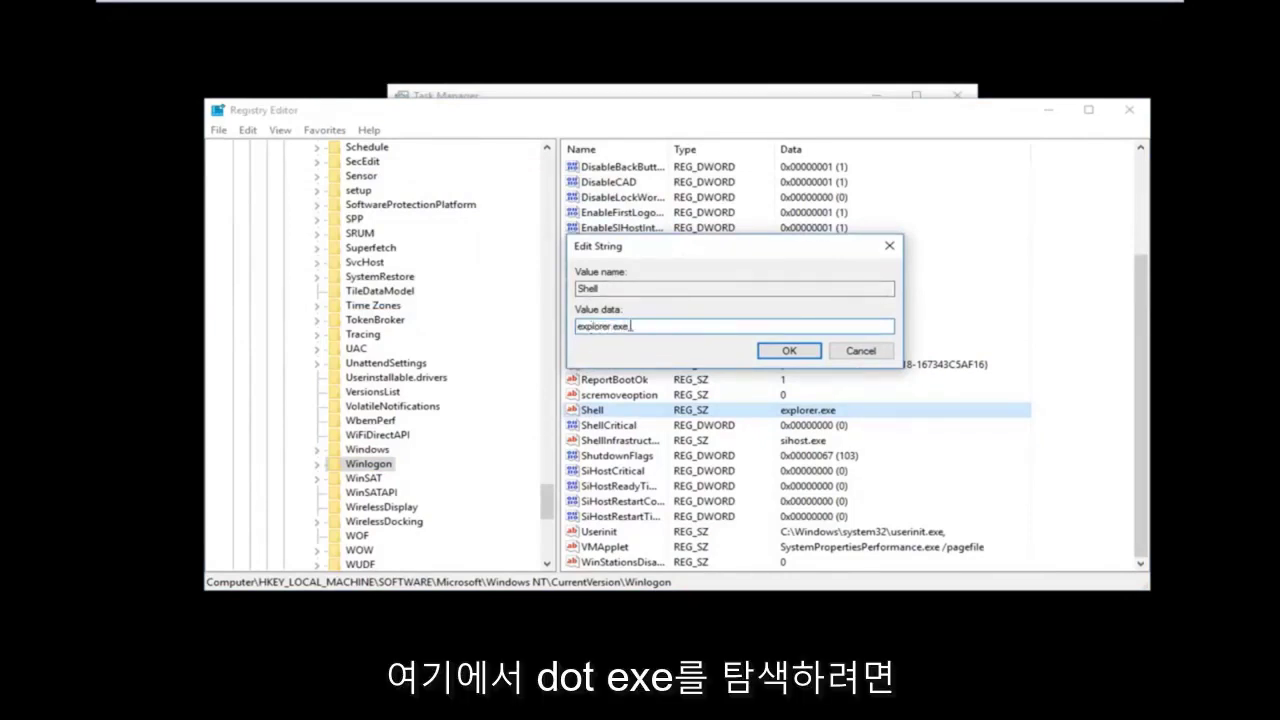
Step: Replace the Shell value data and confirm it with OK, leaving it as explorer.exe
double_click(640, 326)
text(fhfhgdgf)
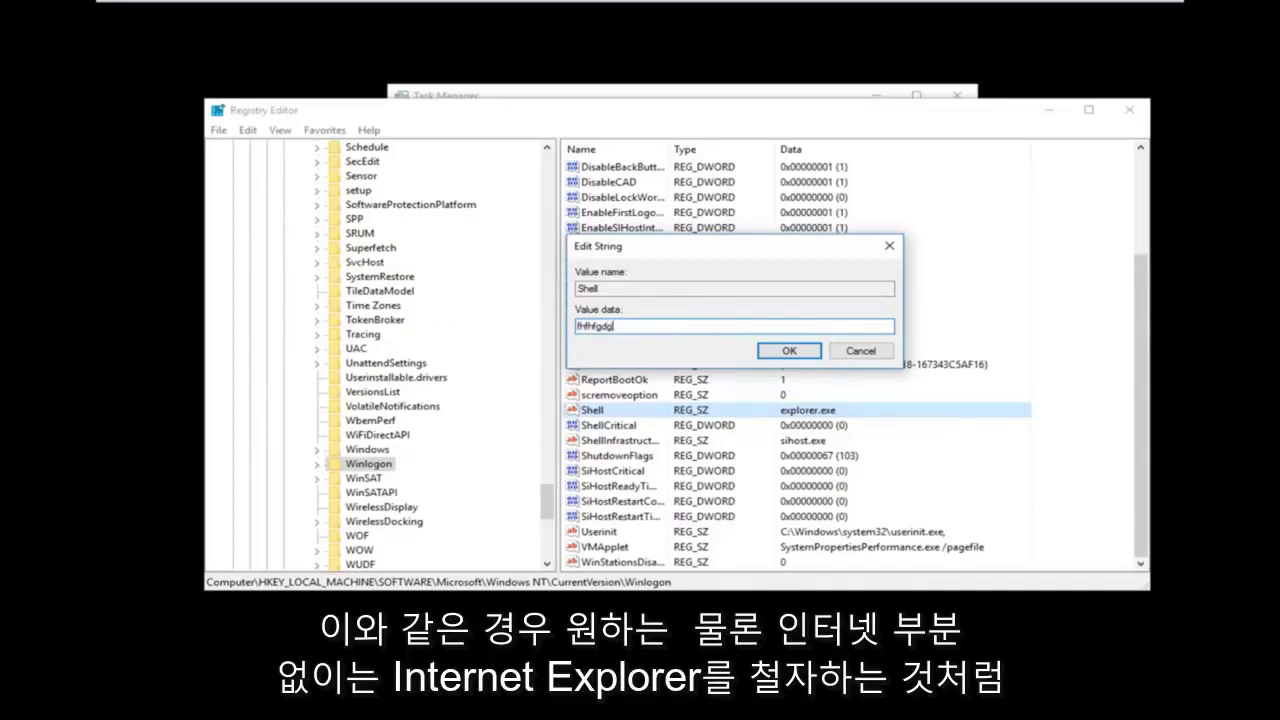
key(BackSpace)
key(BackSpace)
key(BackSpace)
key(BackSpace)
key(BackSpace)
key(BackSpace)
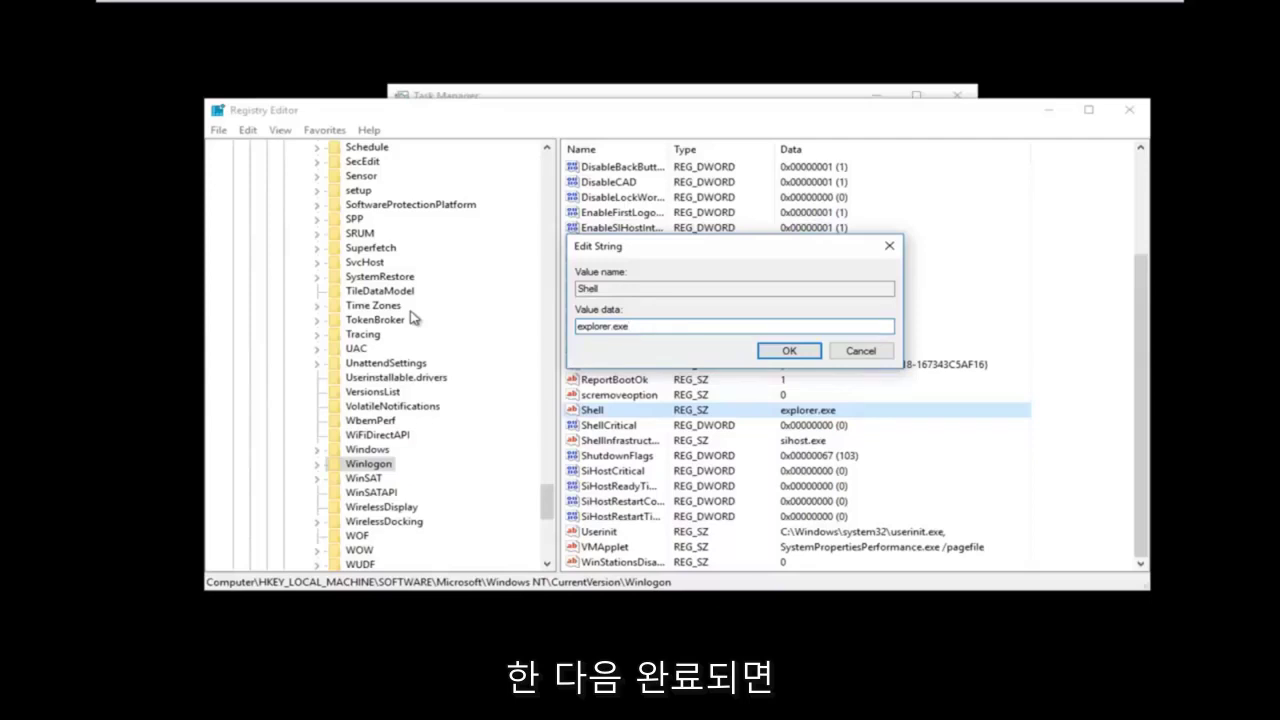
click(783, 356)
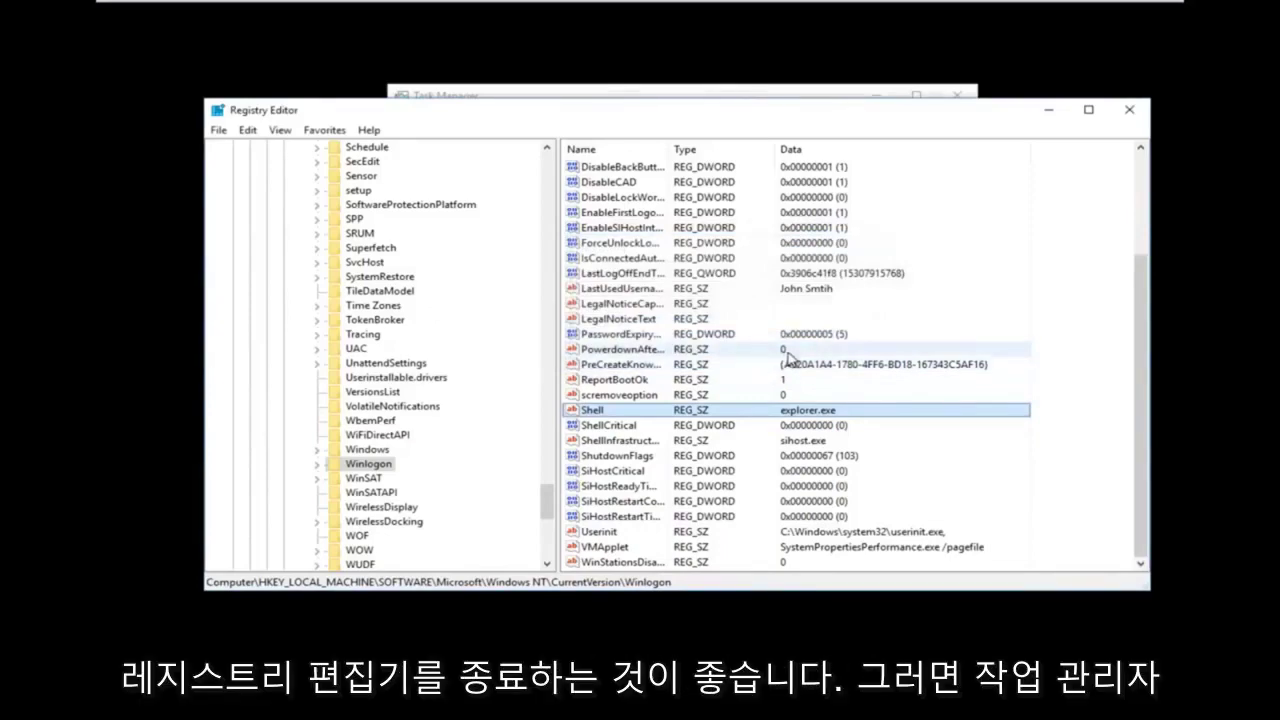
Step: Close the Registry Editor and Task Manager windows
click(1130, 110)
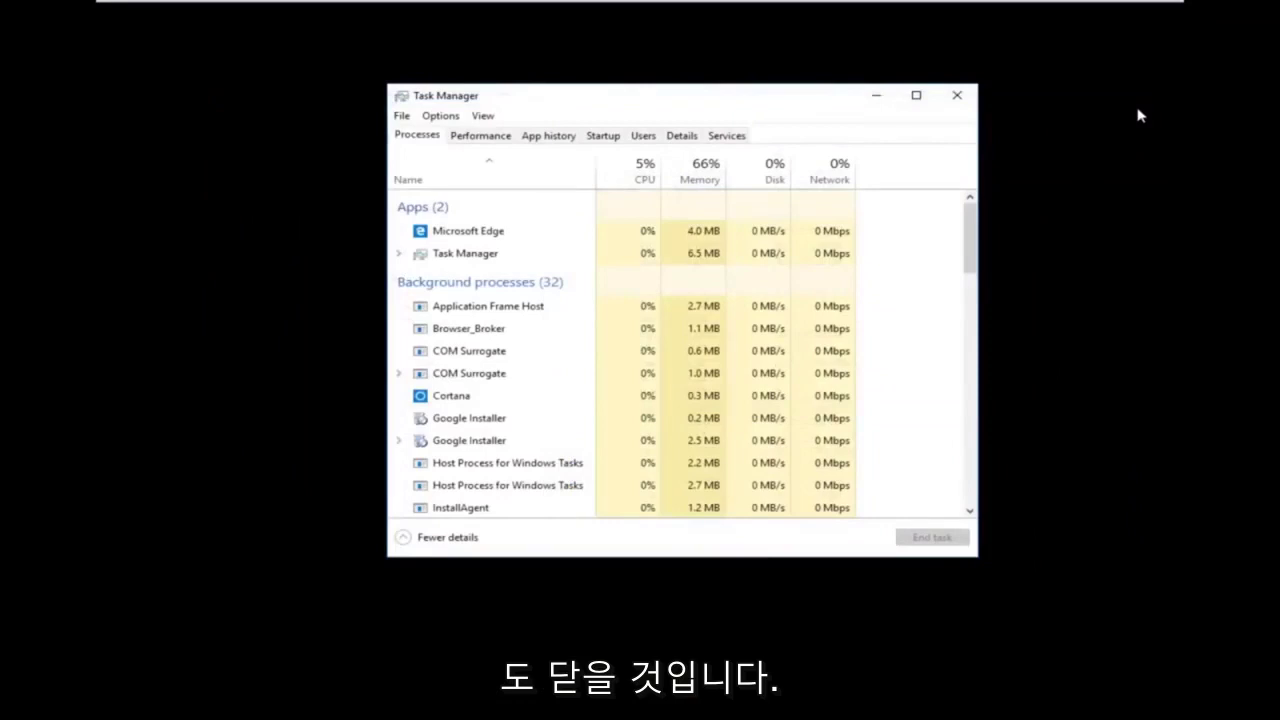
click(958, 99)
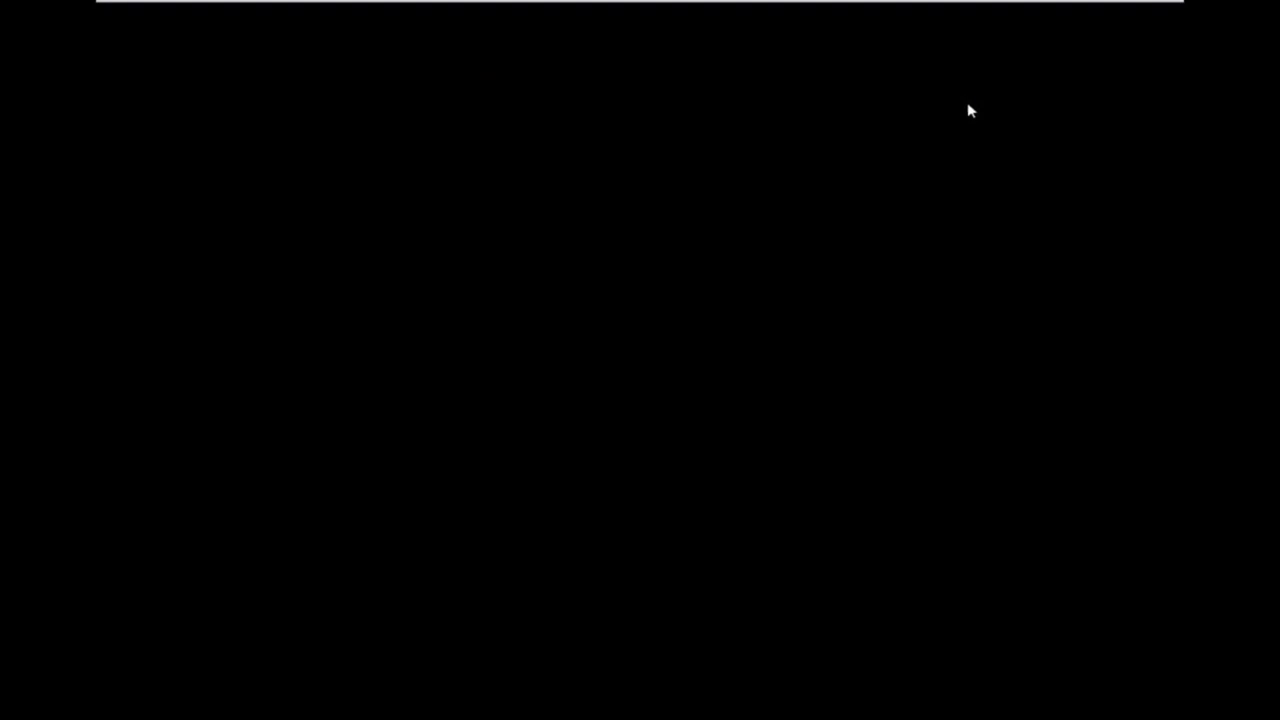
Step: Choose Update and restart from the power menu on the Ctrl+Alt+Del screen
key(ctrl+alt+Delete)
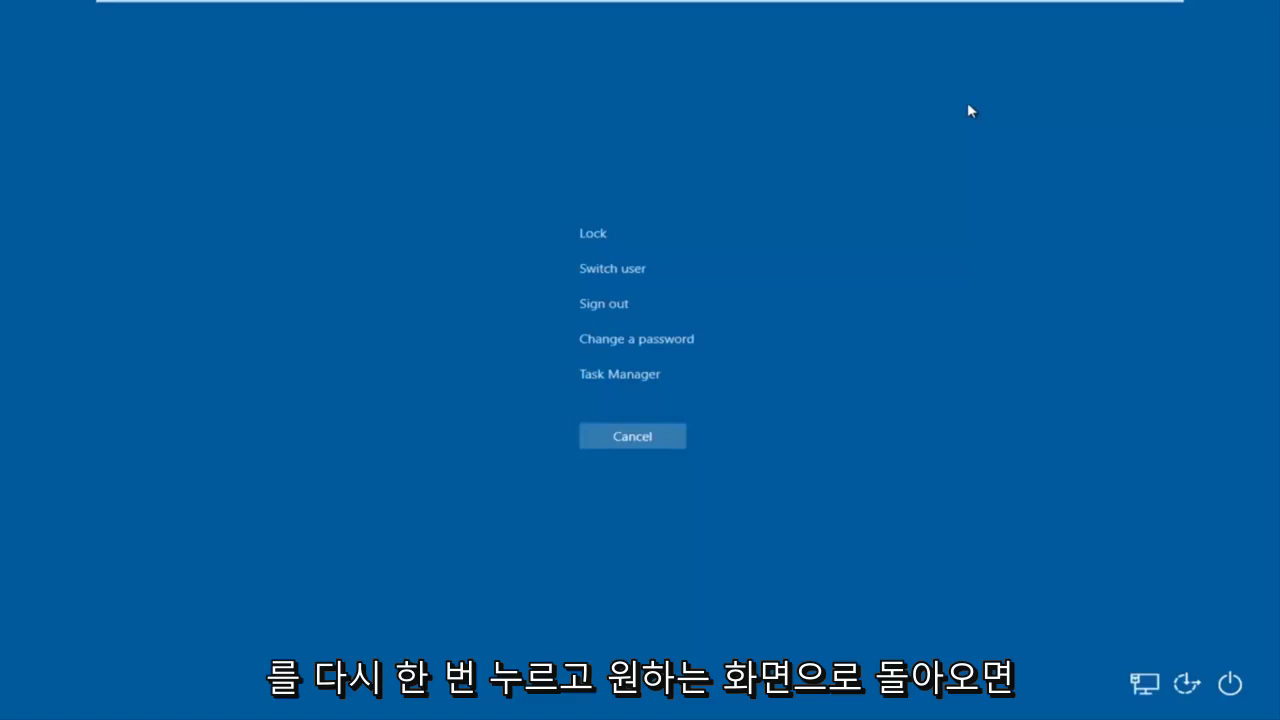
click(1229, 686)
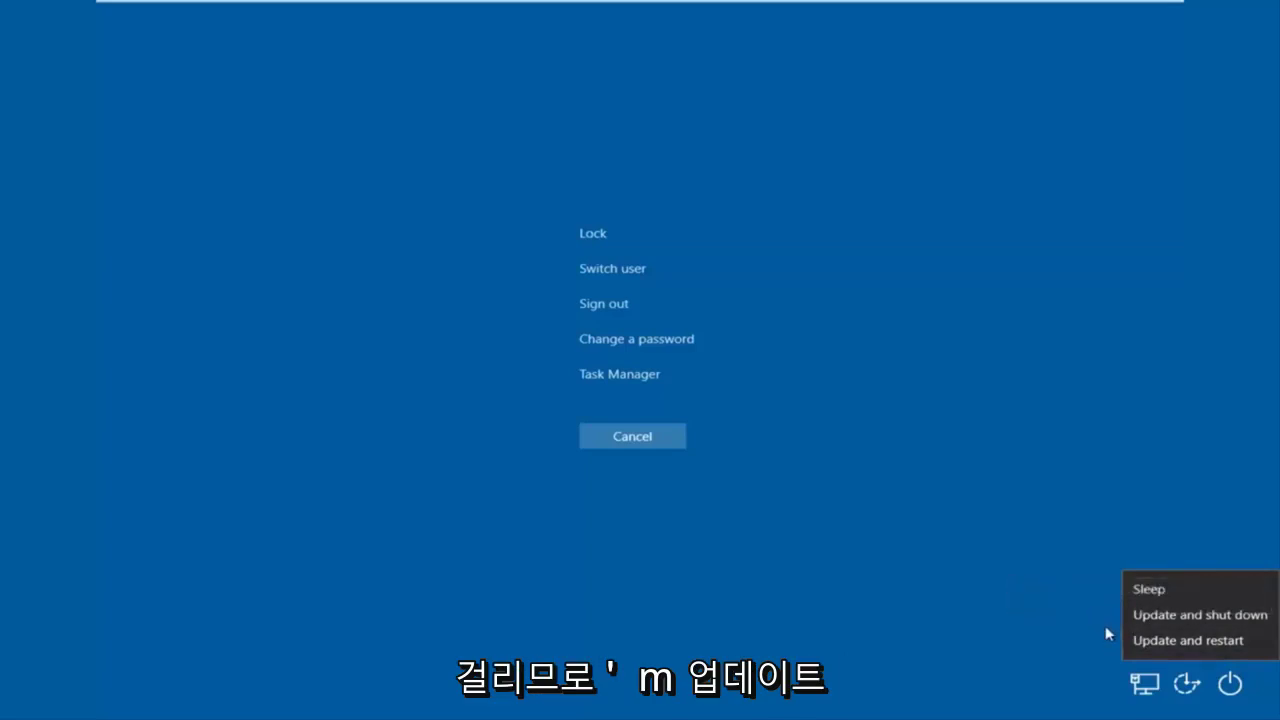
click(1156, 640)
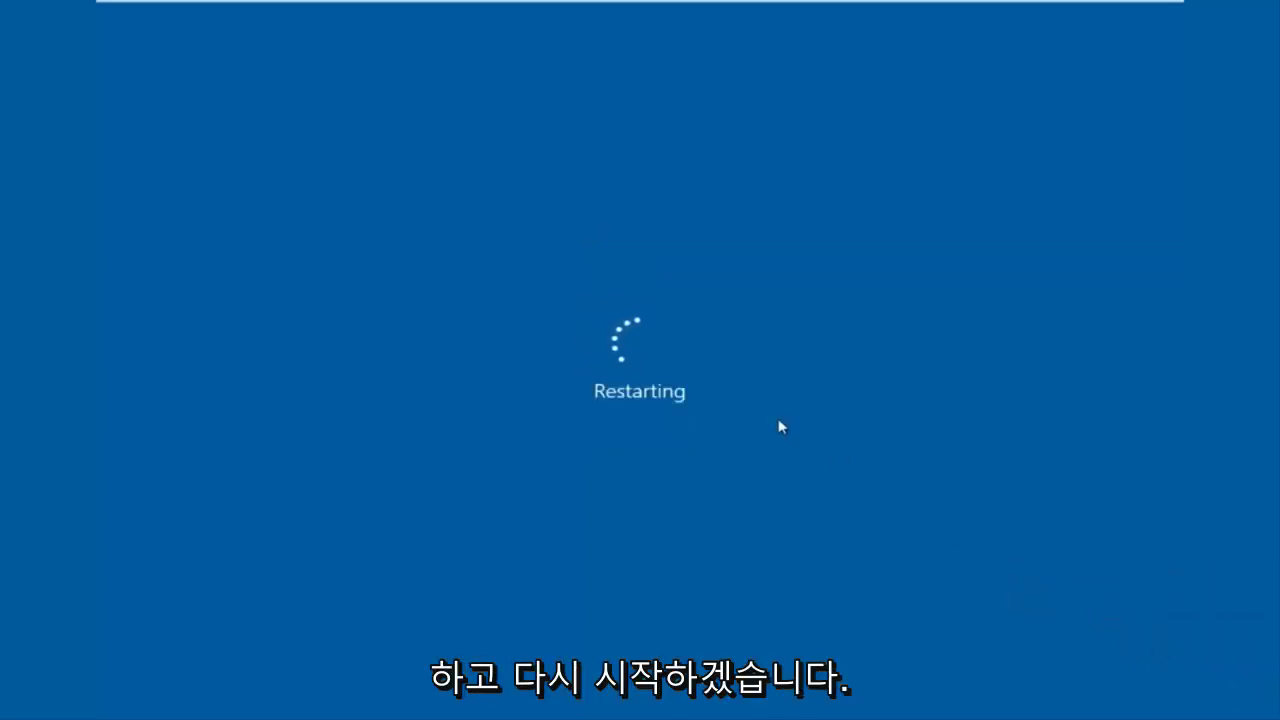